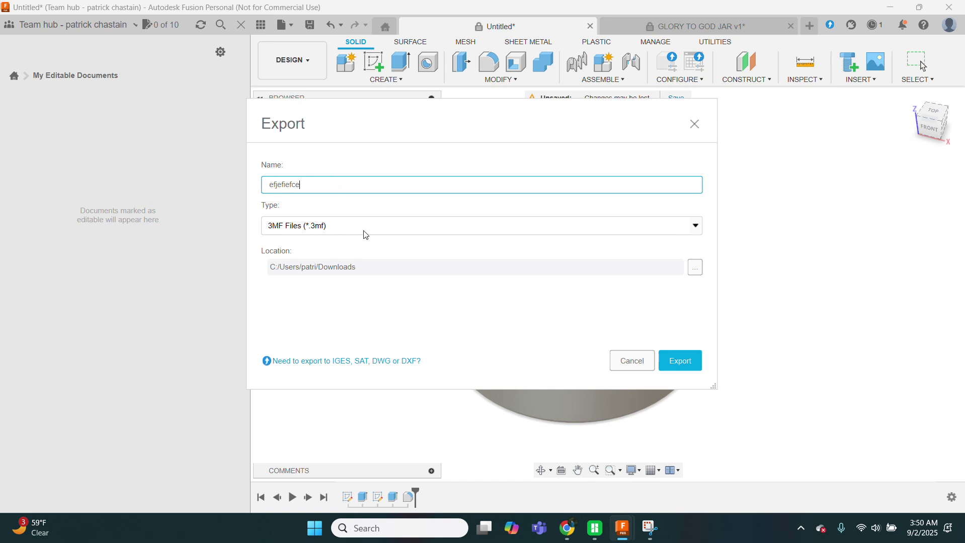
{"action": "left_click", "coordinate": [331, 228]}
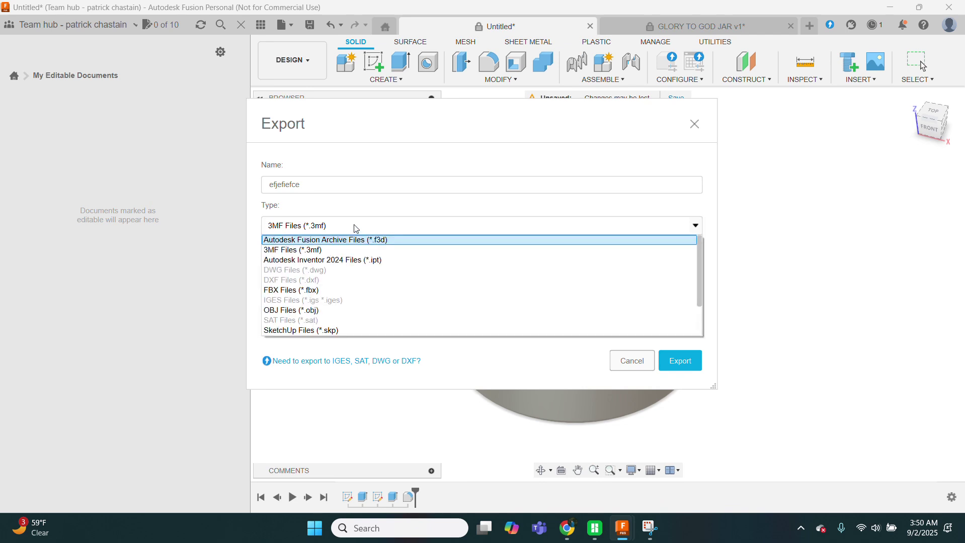
{"action": "left_click", "coordinate": [353, 251]}
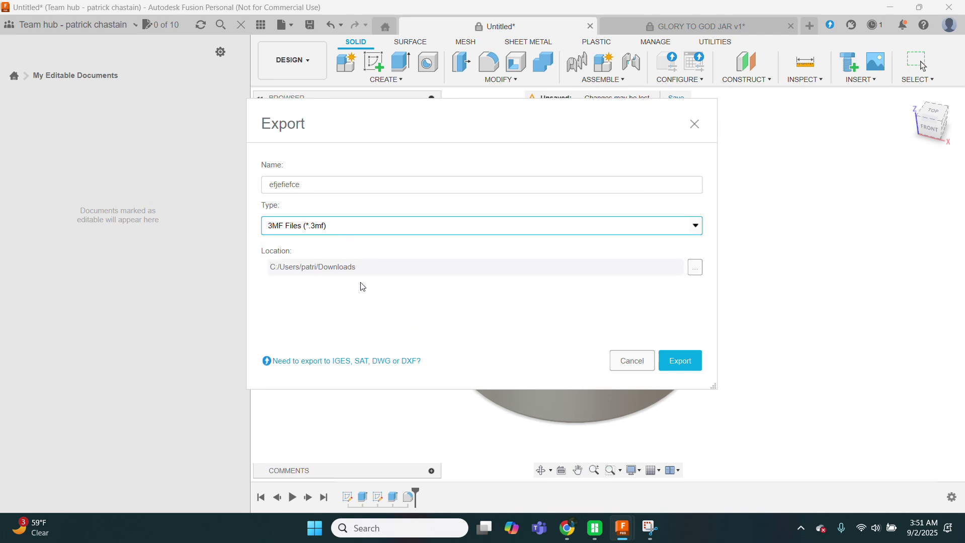
{"action": "left_click", "coordinate": [695, 267]}
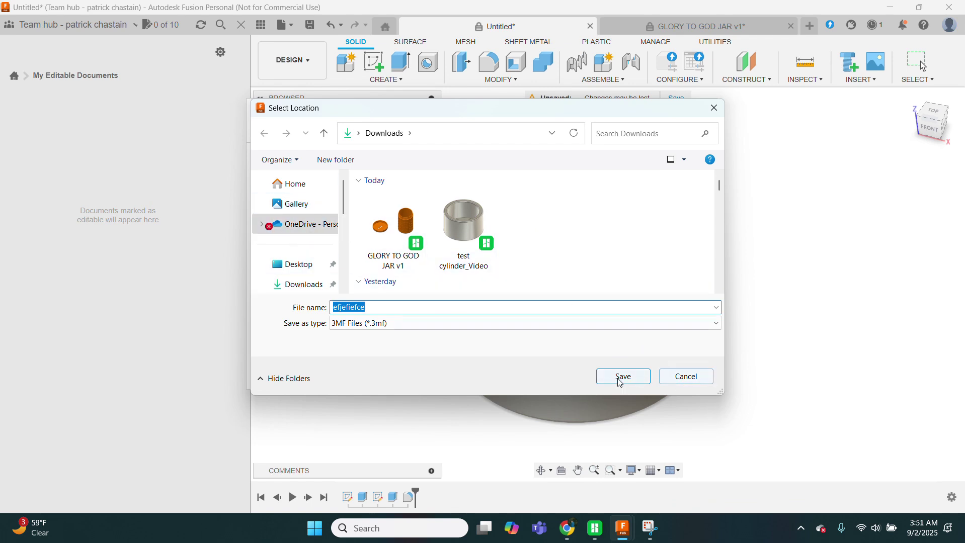
{"action": "left_click", "coordinate": [702, 381]}
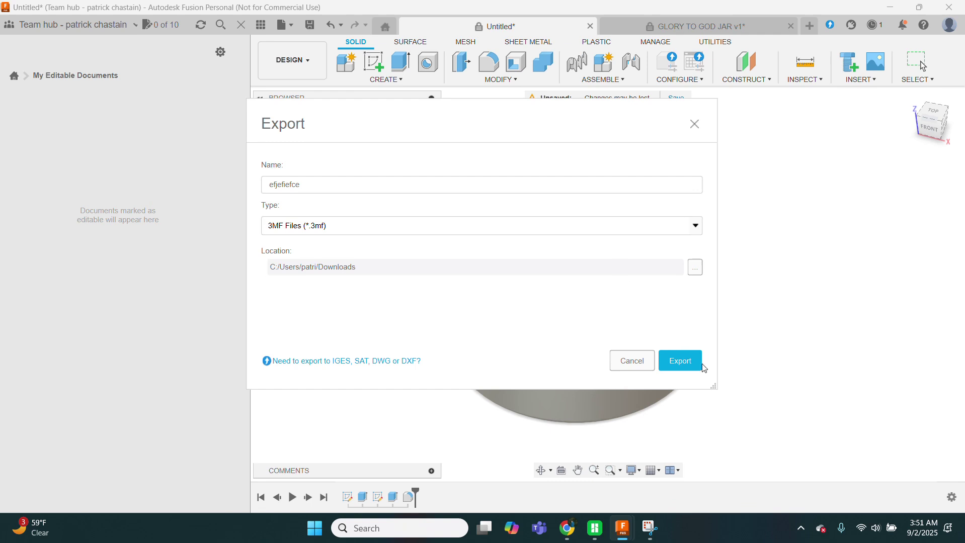
{"action": "left_click", "coordinate": [632, 361]}
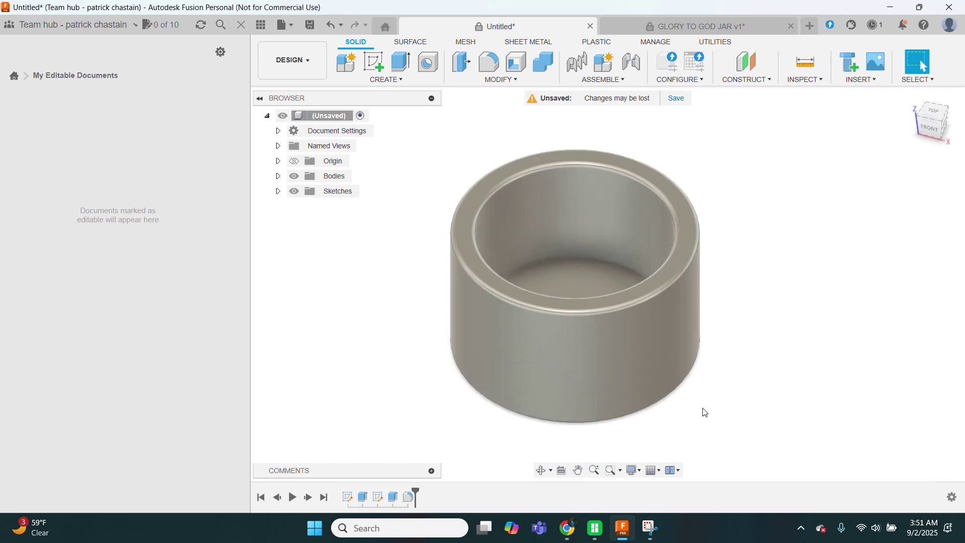
- Switch to Bambu Studio and delete the existing cylinder from the build plate
{"action": "left_click", "coordinate": [593, 534]}
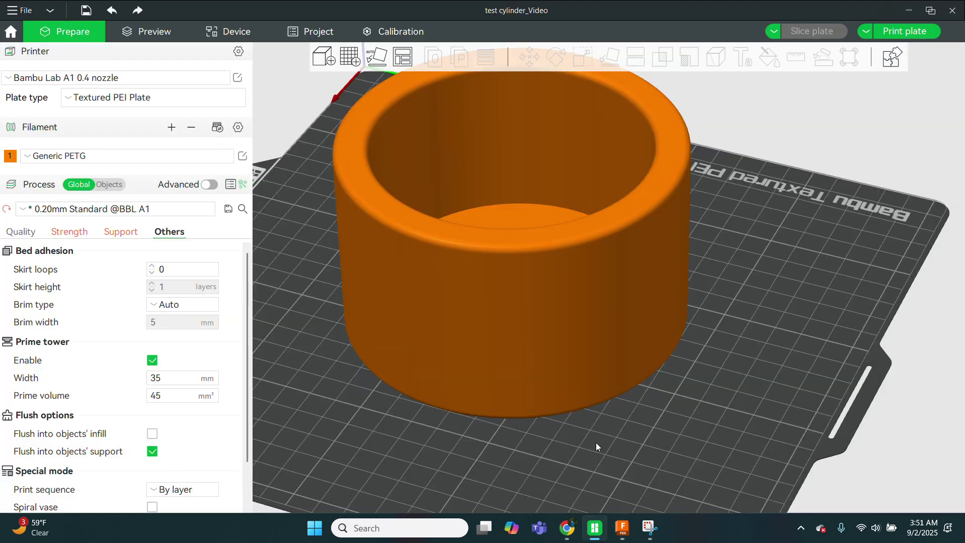
{"action": "left_click", "coordinate": [445, 245]}
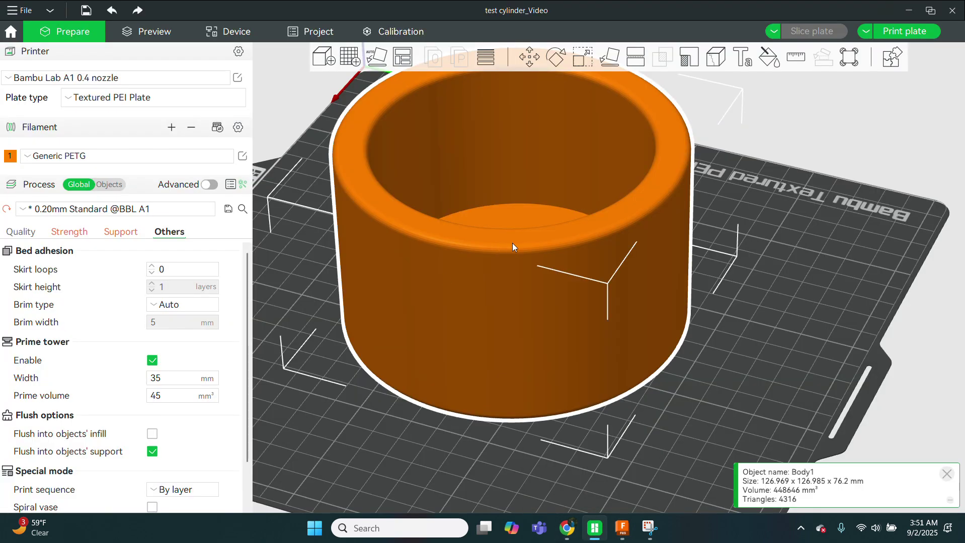
{"action": "key", "text": "Delete"}
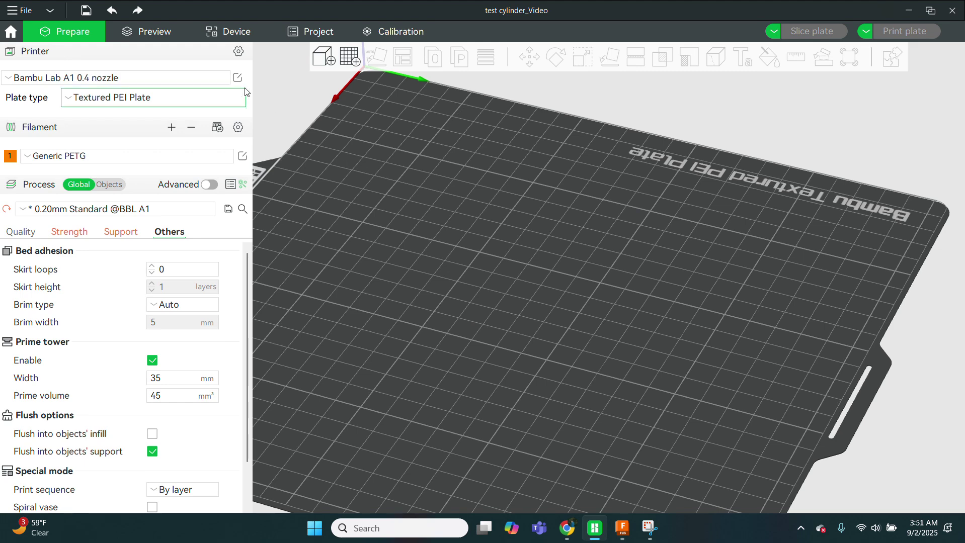
- Start a new, empty project in place of the open one
{"action": "left_click", "coordinate": [21, 11]}
{"action": "left_click", "coordinate": [40, 29]}
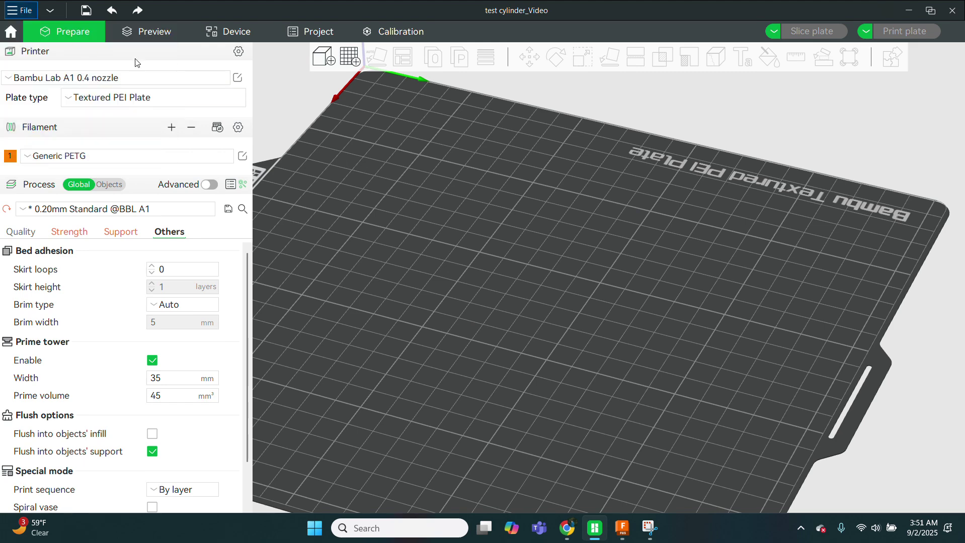
{"action": "left_click", "coordinate": [531, 417]}
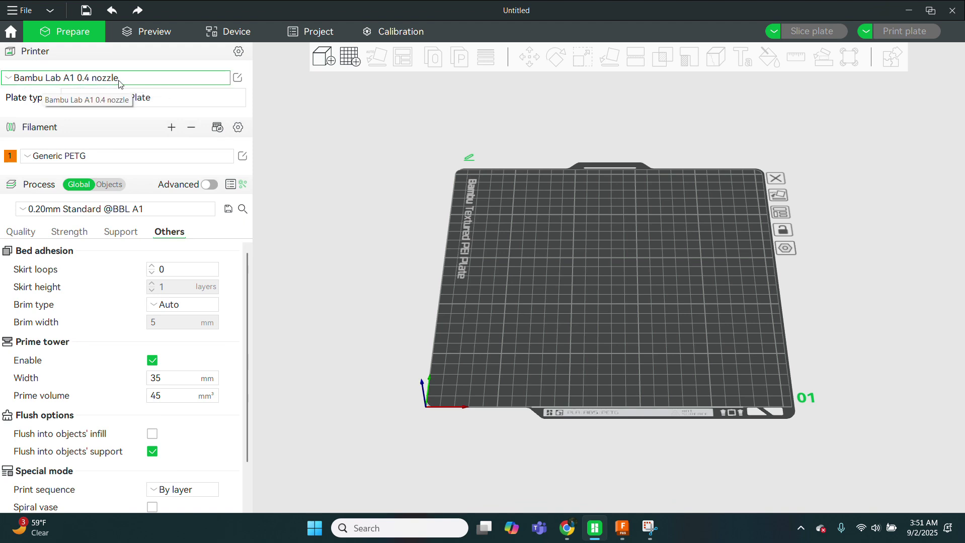
- Choose the Bambu Lab A1 0.4 nozzle printer with the Textured PEI Plate and the Generic PETG filament
{"action": "left_click", "coordinate": [54, 80]}
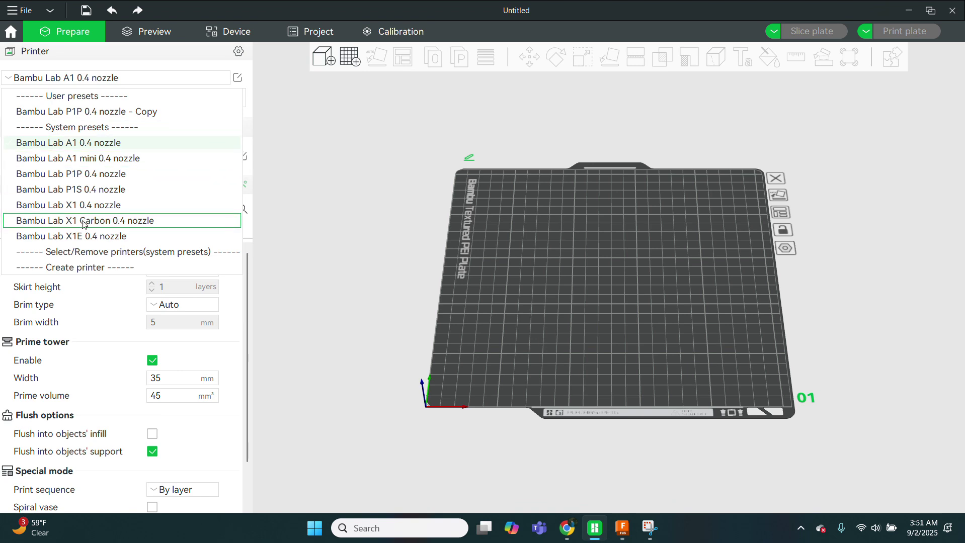
{"action": "left_click", "coordinate": [61, 78]}
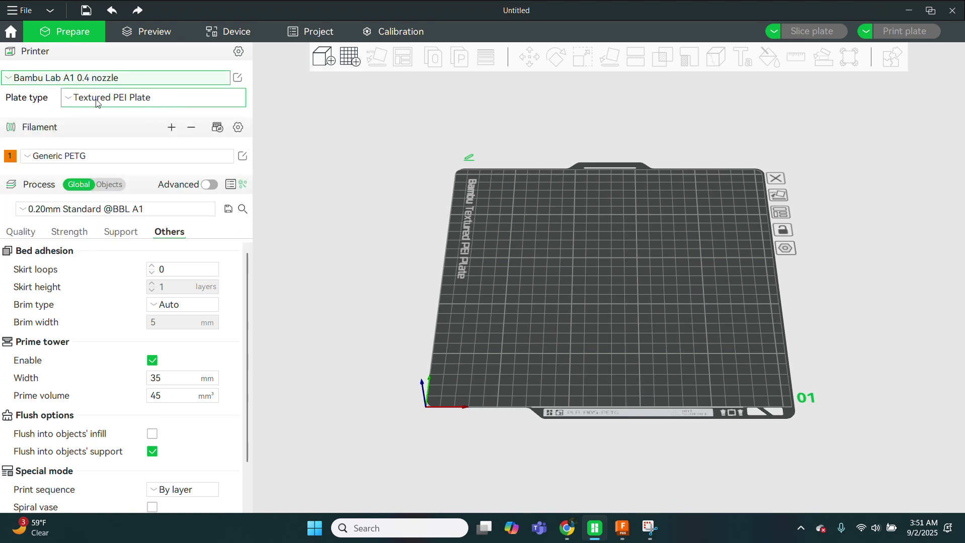
{"action": "left_click", "coordinate": [152, 99]}
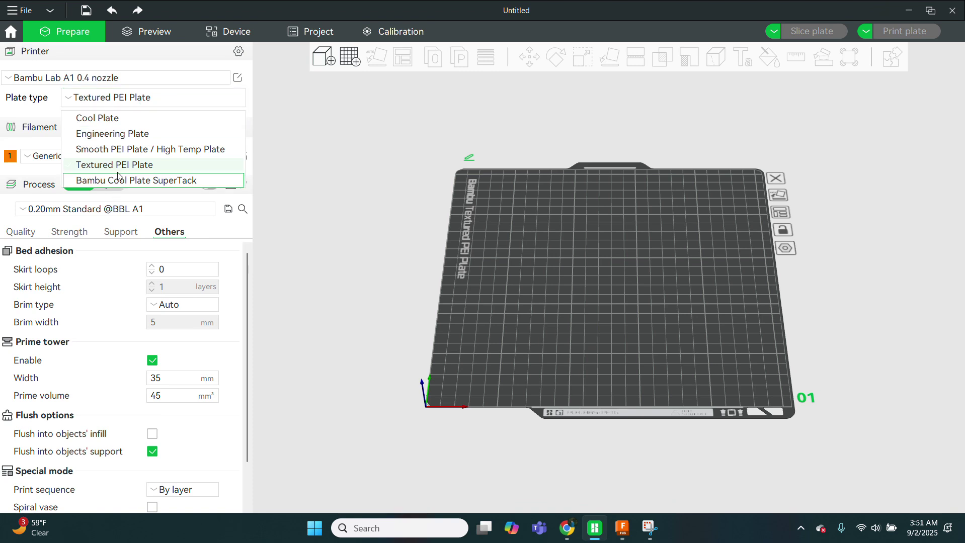
{"action": "left_click", "coordinate": [130, 164]}
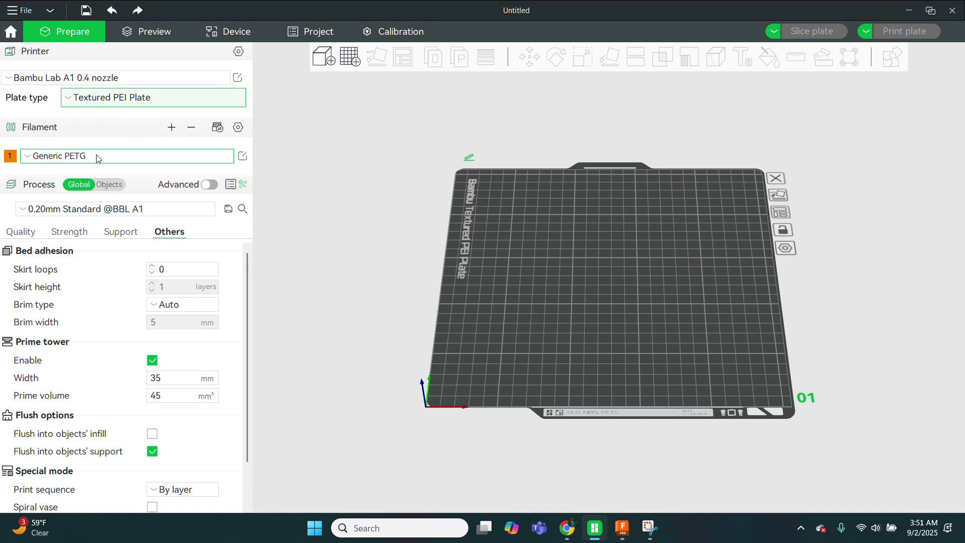
{"action": "left_click", "coordinate": [54, 155]}
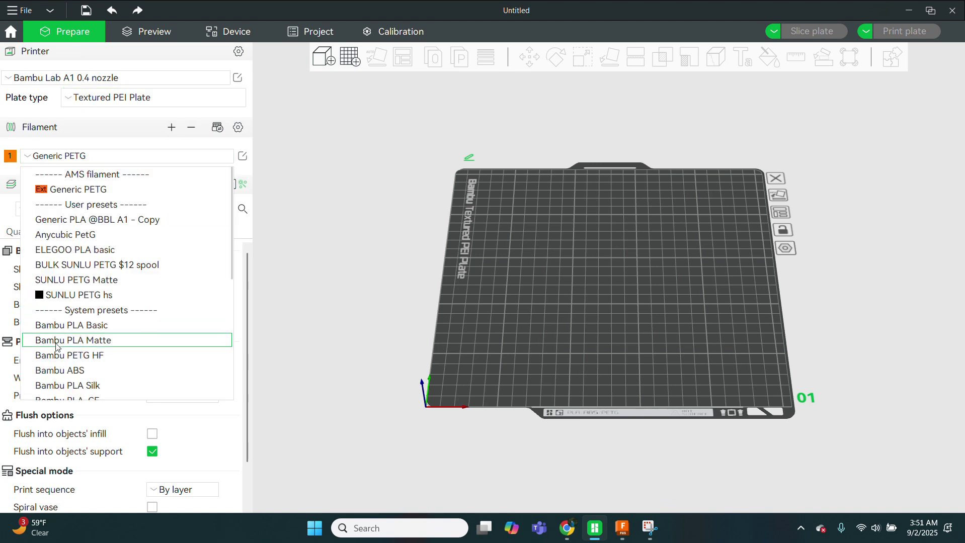
{"action": "left_click", "coordinate": [61, 189]}
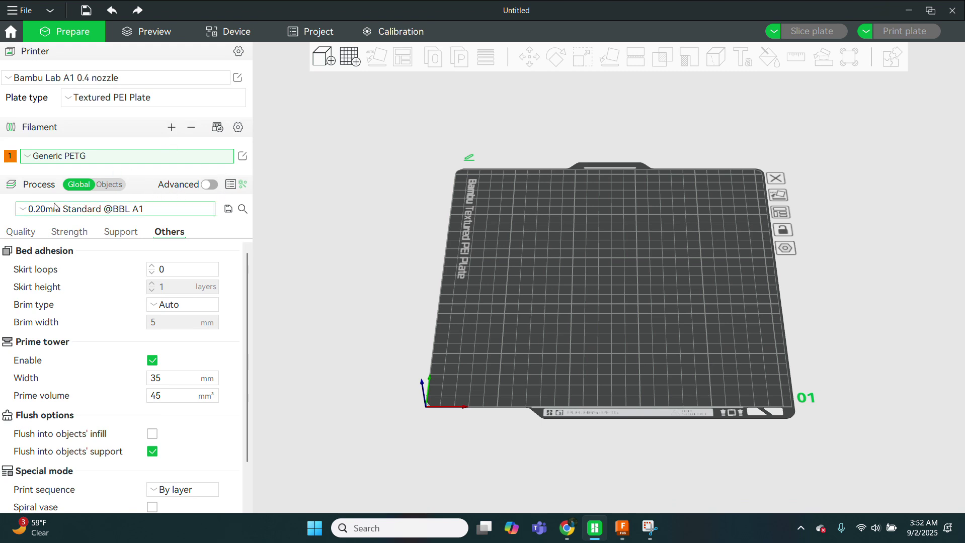
- Set the sparse infill pattern to Gyroid in the strength settings
{"action": "left_click", "coordinate": [39, 232]}
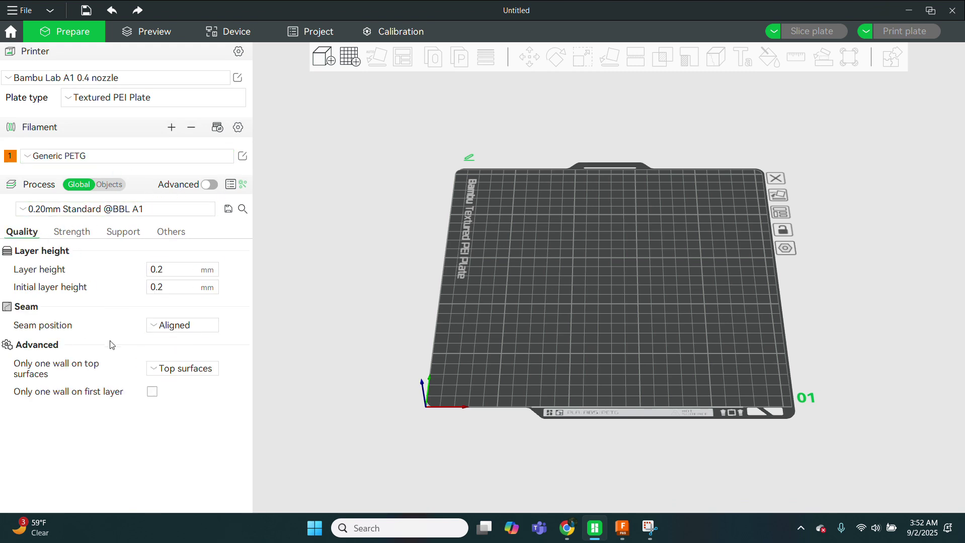
{"action": "left_click", "coordinate": [69, 235]}
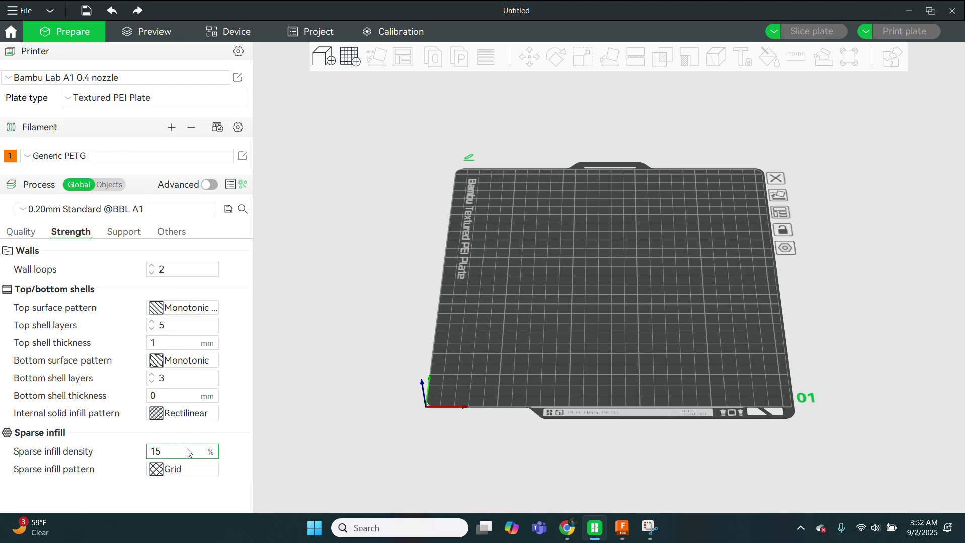
{"action": "left_click", "coordinate": [169, 454]}
{"action": "left_click", "coordinate": [173, 470]}
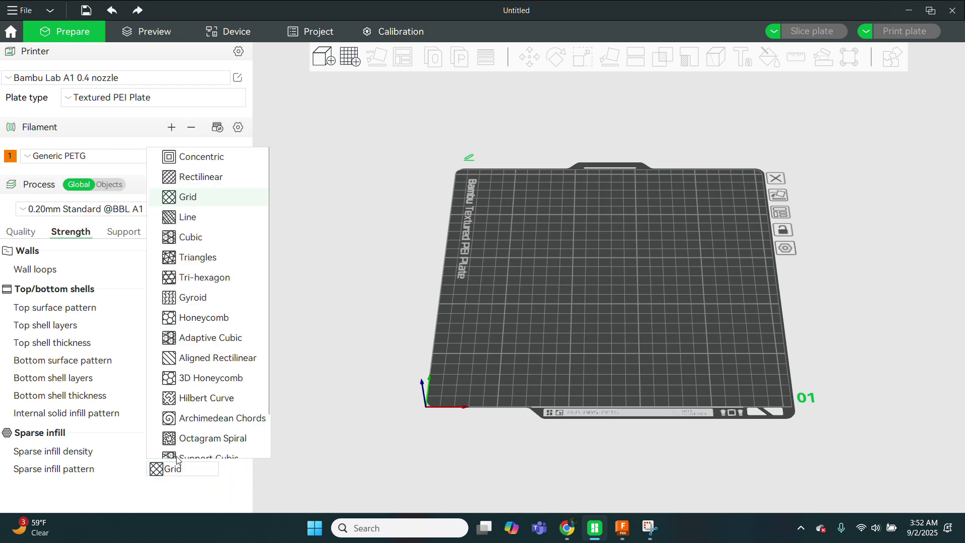
{"action": "left_click", "coordinate": [204, 298]}
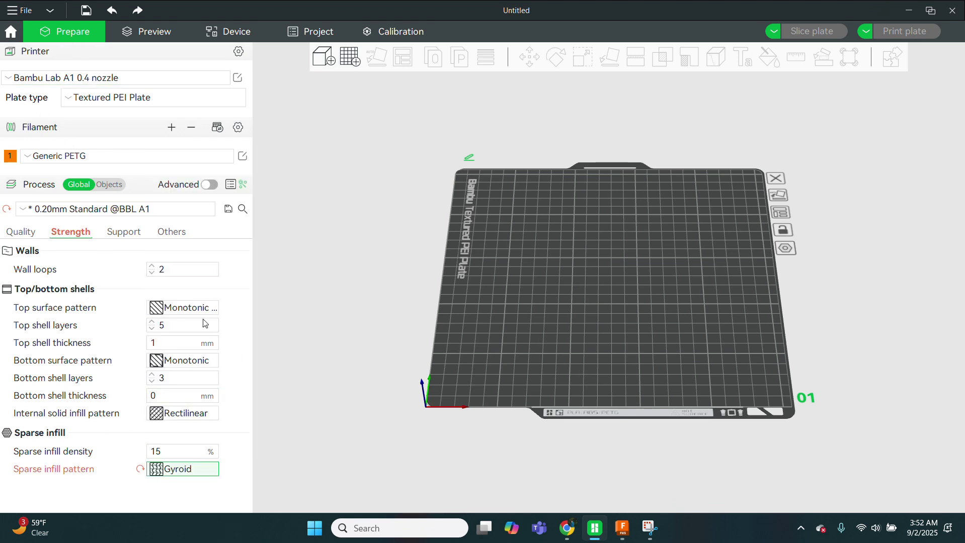
- Enable supports of type tree(auto) with a threshold angle of 45°
{"action": "left_click", "coordinate": [131, 233]}
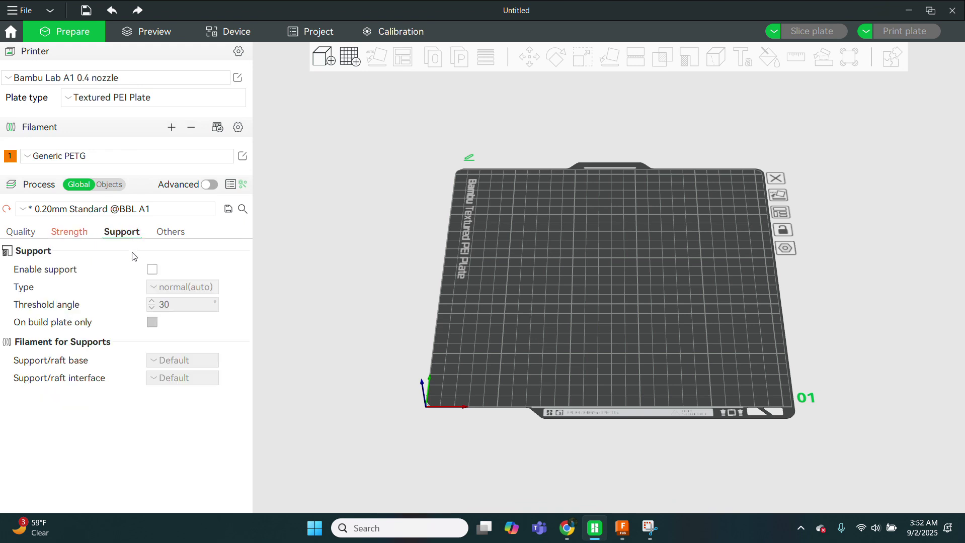
{"action": "left_click", "coordinate": [153, 270]}
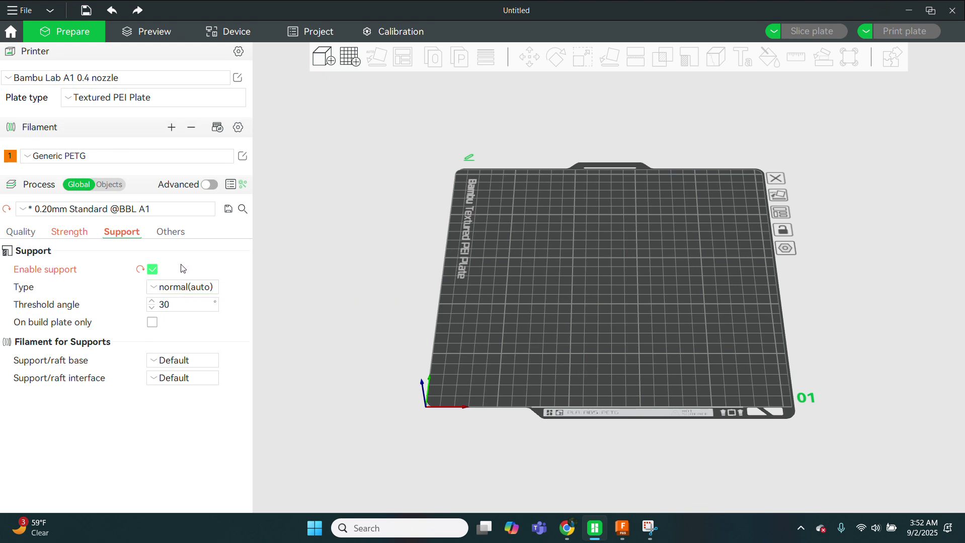
{"action": "left_click", "coordinate": [182, 289]}
{"action": "left_click", "coordinate": [182, 321]}
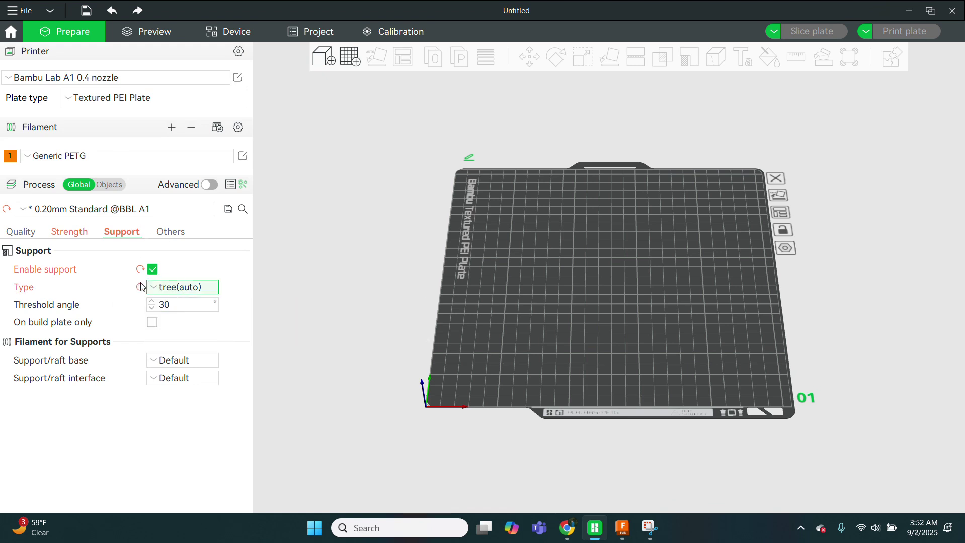
{"action": "left_click_drag", "start_coordinate": [163, 306], "coordinate": [185, 304]}
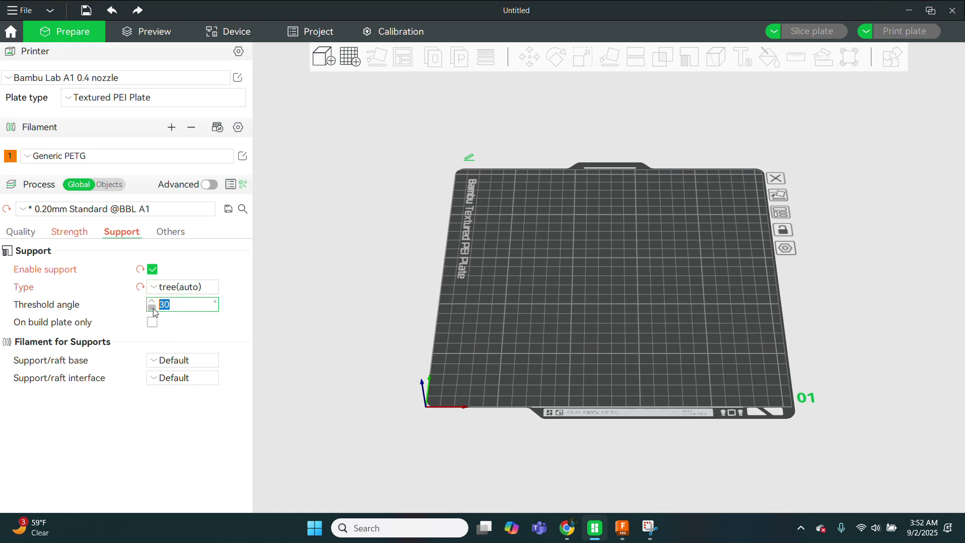
{"action": "type", "text": "45"}
{"action": "left_click", "coordinate": [232, 259]}
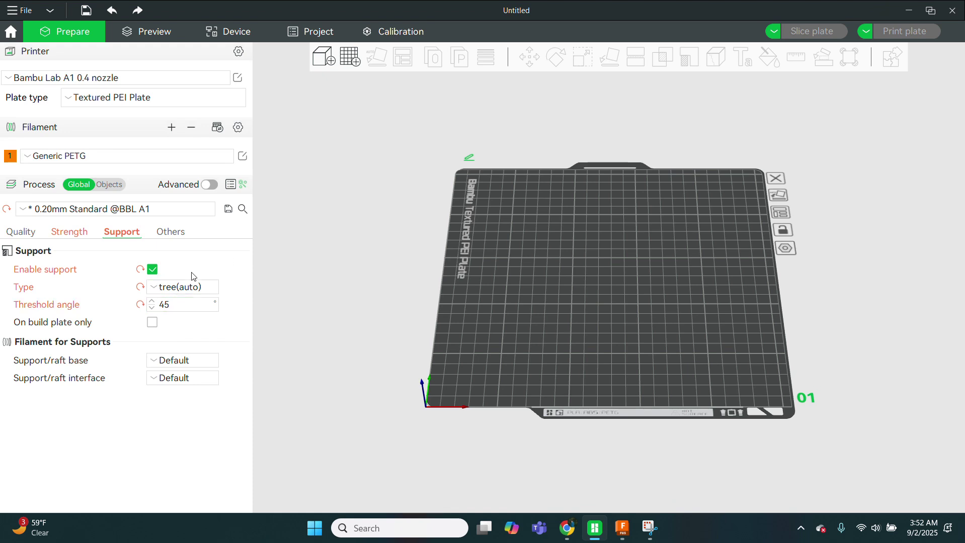
{"action": "left_click", "coordinate": [169, 233]}
{"action": "scroll", "coordinate": [214, 402], "scroll_direction": "down", "scroll_amount": 2}
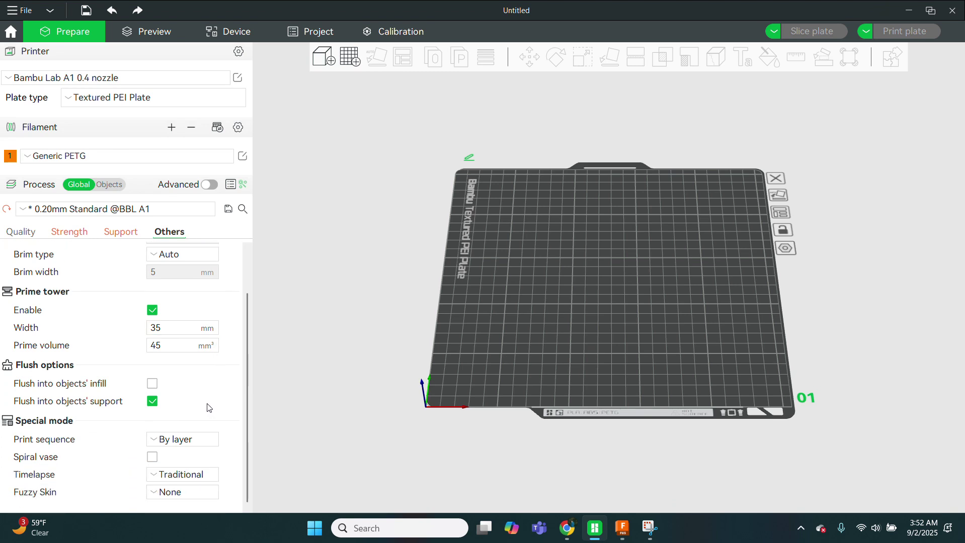
{"action": "scroll", "coordinate": [113, 302], "scroll_direction": "up", "scroll_amount": 2}
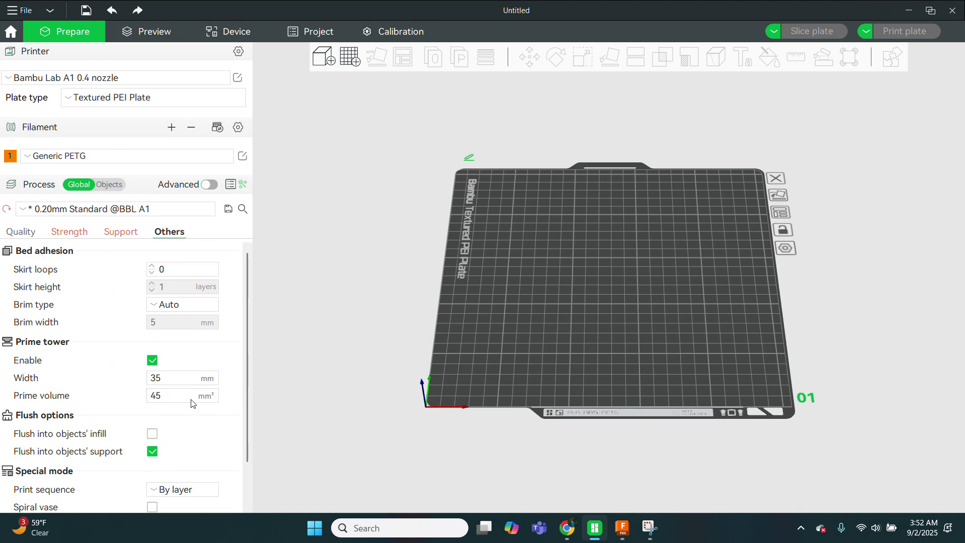
{"action": "scroll", "coordinate": [211, 469], "scroll_direction": "down", "scroll_amount": 2}
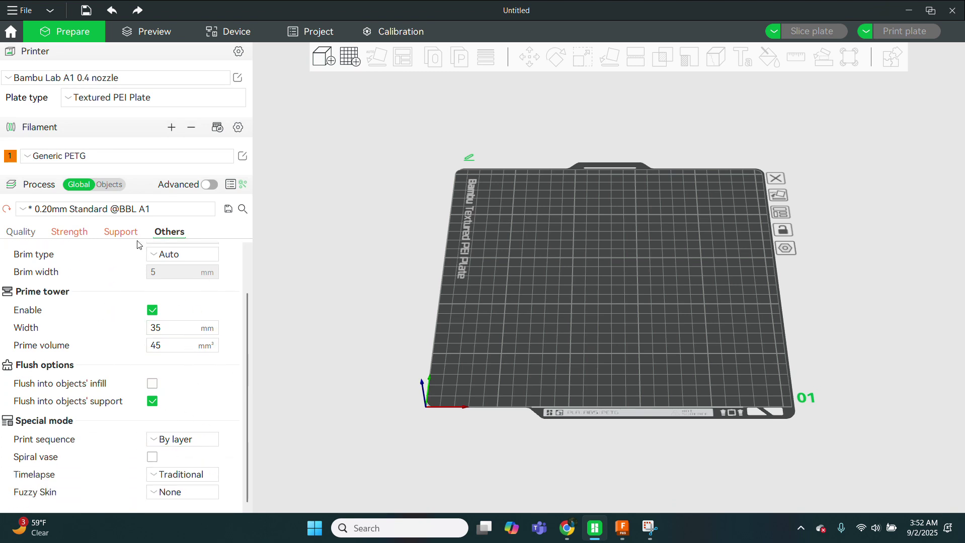
- Import the test cylinder_Video file from Downloads, discarding the modified preset values
{"action": "left_click", "coordinate": [19, 18]}
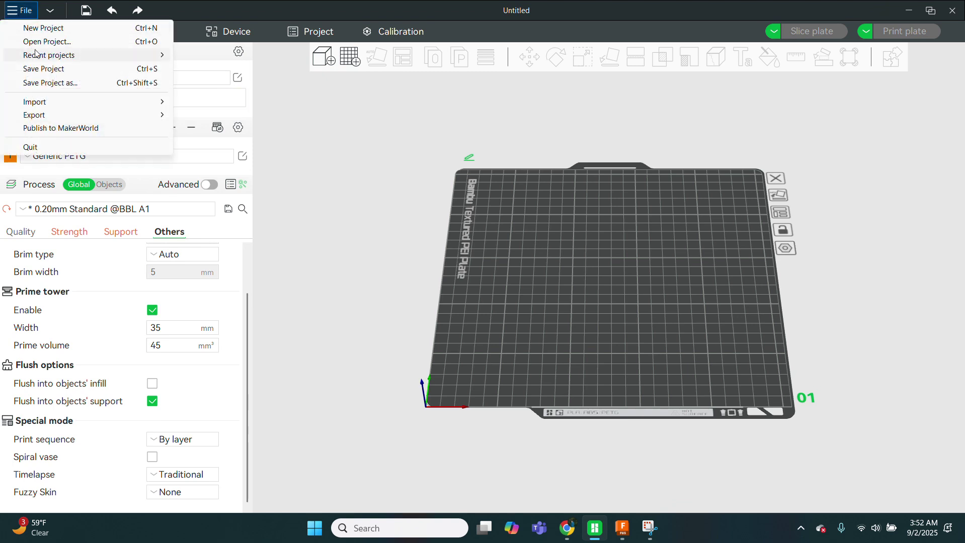
{"action": "mouse_move", "coordinate": [69, 104]}
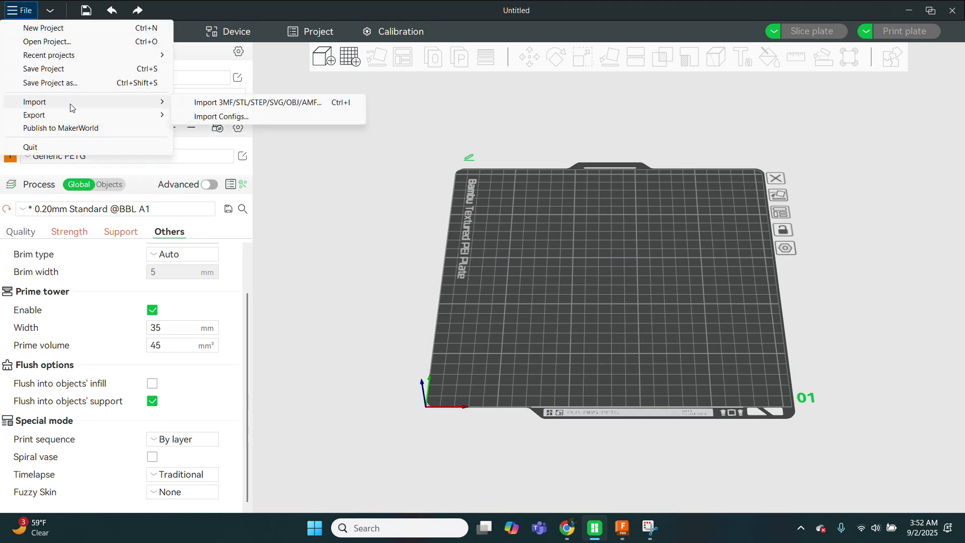
{"action": "left_click", "coordinate": [195, 103]}
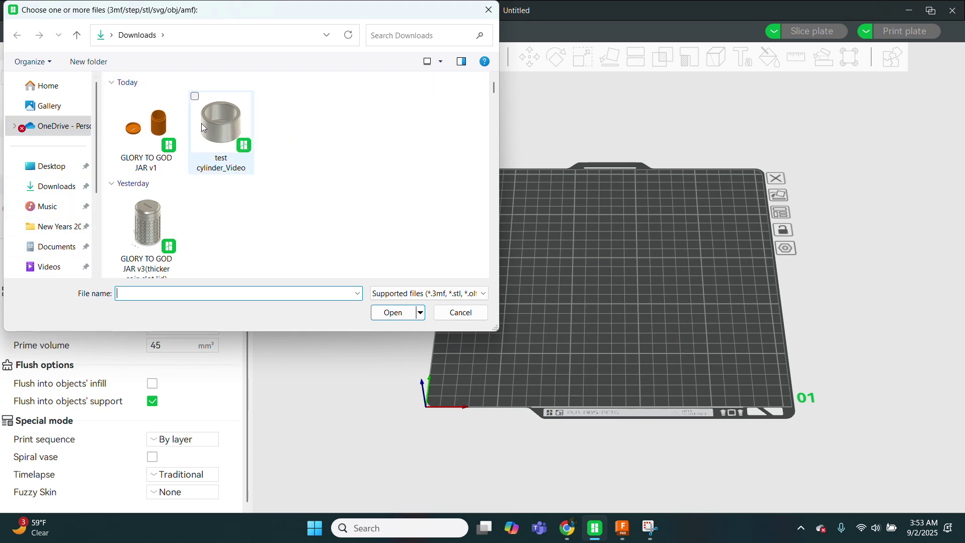
{"action": "double_click", "coordinate": [250, 118]}
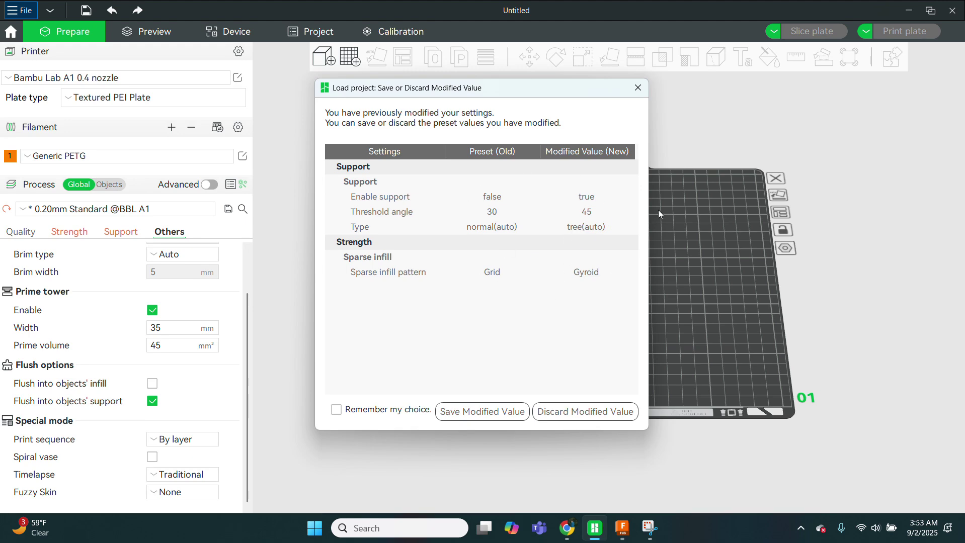
{"action": "left_click", "coordinate": [565, 413]}
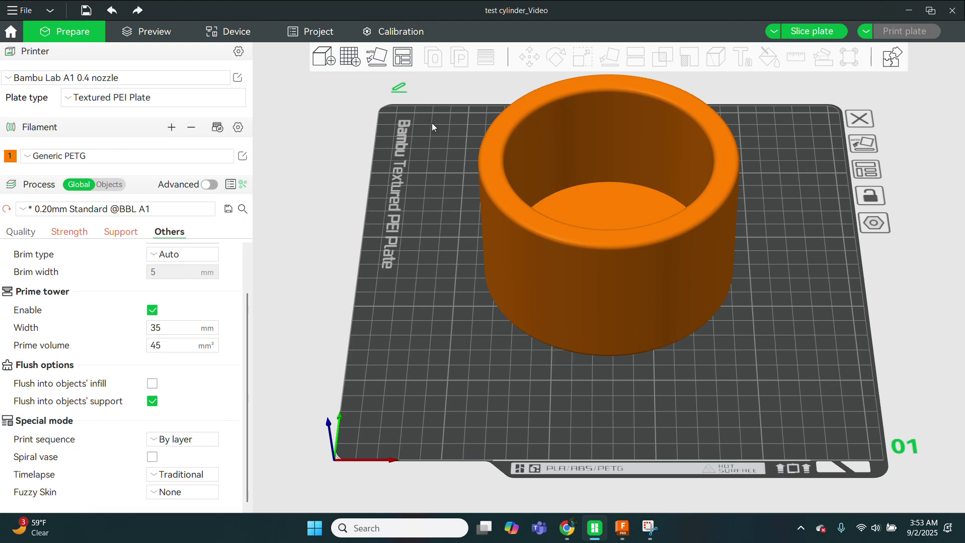
- Rotate the cylinder freehand around the X axis to about -43°
{"action": "left_click", "coordinate": [605, 248]}
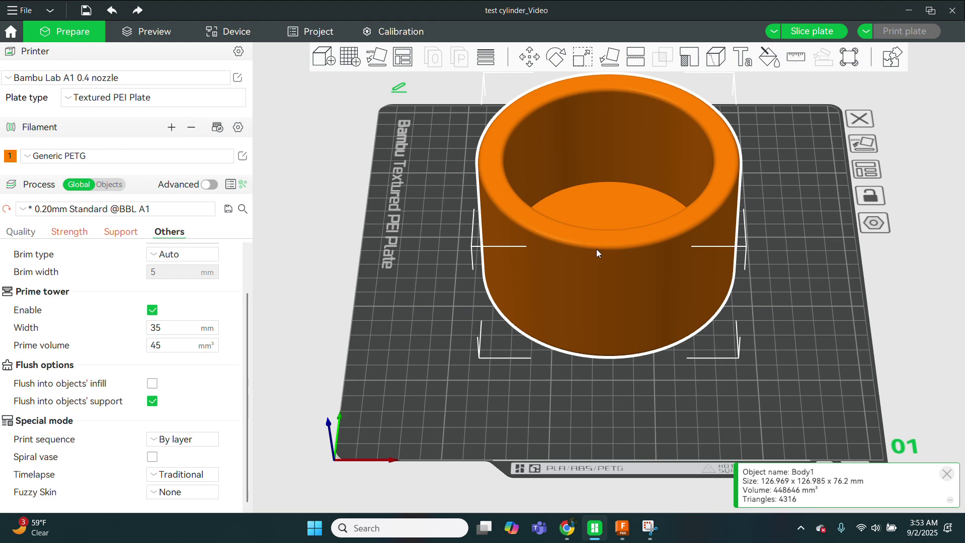
{"action": "left_click", "coordinate": [556, 57]}
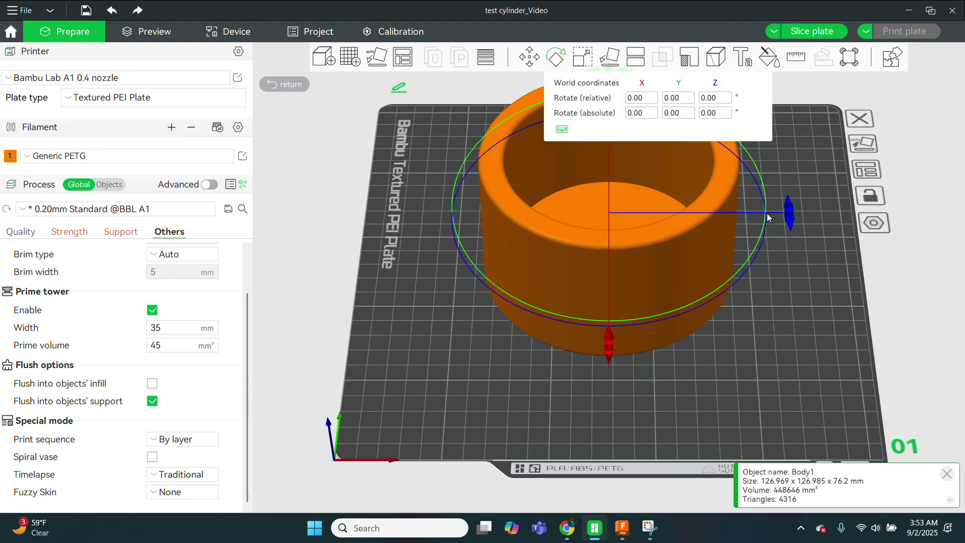
{"action": "left_click_drag", "start_coordinate": [609, 340], "coordinate": [507, 362]}
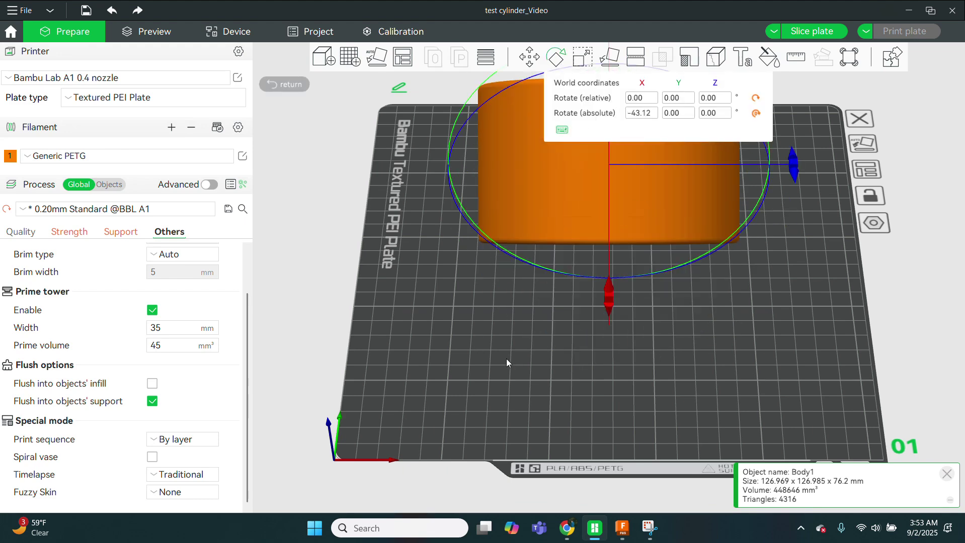
{"action": "left_click", "coordinate": [385, 219]}
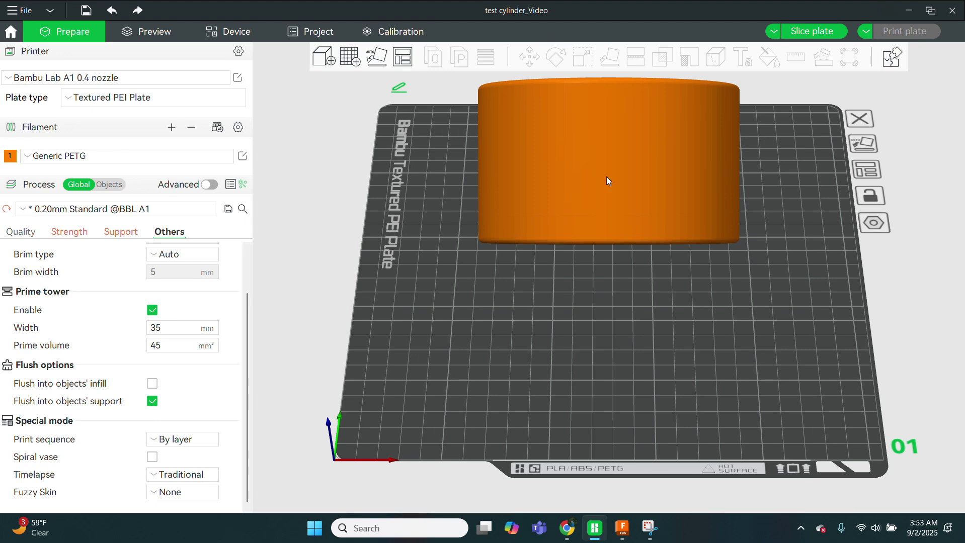
- Auto-orient the tilted cylinder so its closed base lies flat on the plate, and slice the plate for the print preview
{"action": "left_click_drag", "start_coordinate": [607, 180], "coordinate": [416, 222]}
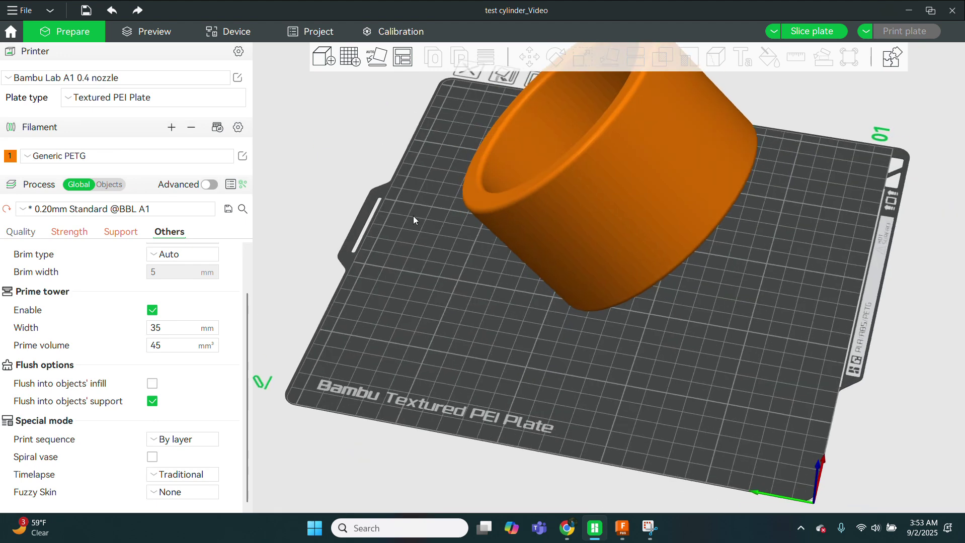
{"action": "left_click", "coordinate": [382, 64]}
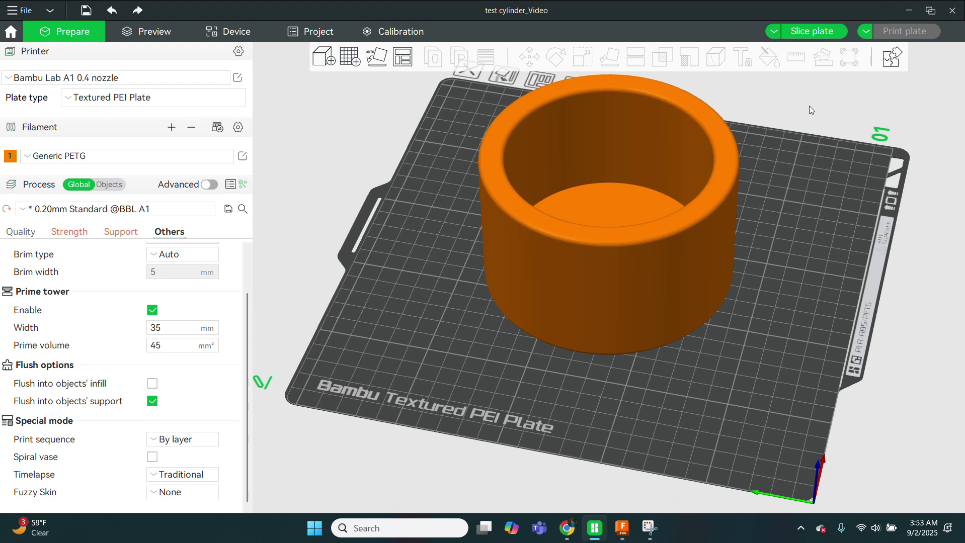
{"action": "left_click", "coordinate": [821, 32]}
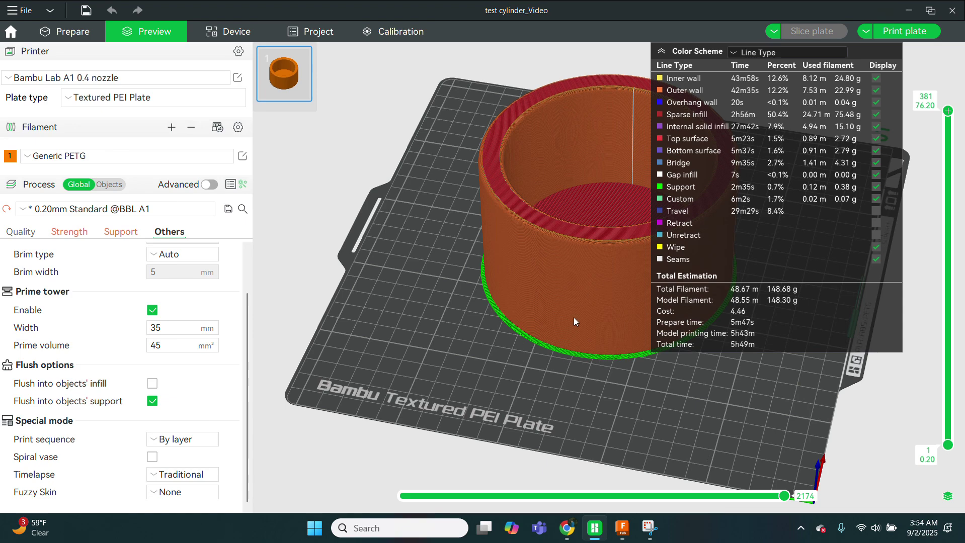
{"action": "left_click_drag", "start_coordinate": [580, 389], "coordinate": [589, 342]}
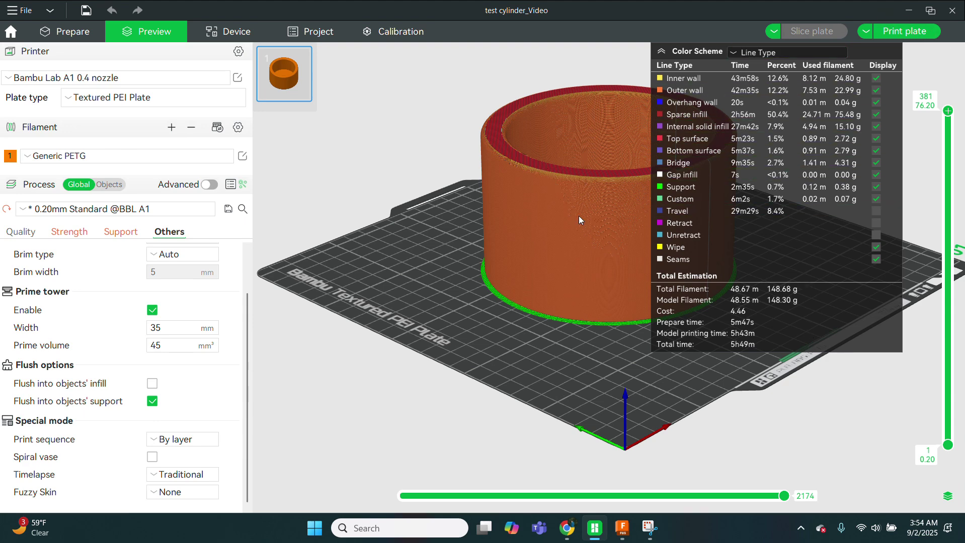
- Review the print job's send options, close them without sending, and open the printer's device status page
{"action": "left_click", "coordinate": [889, 35]}
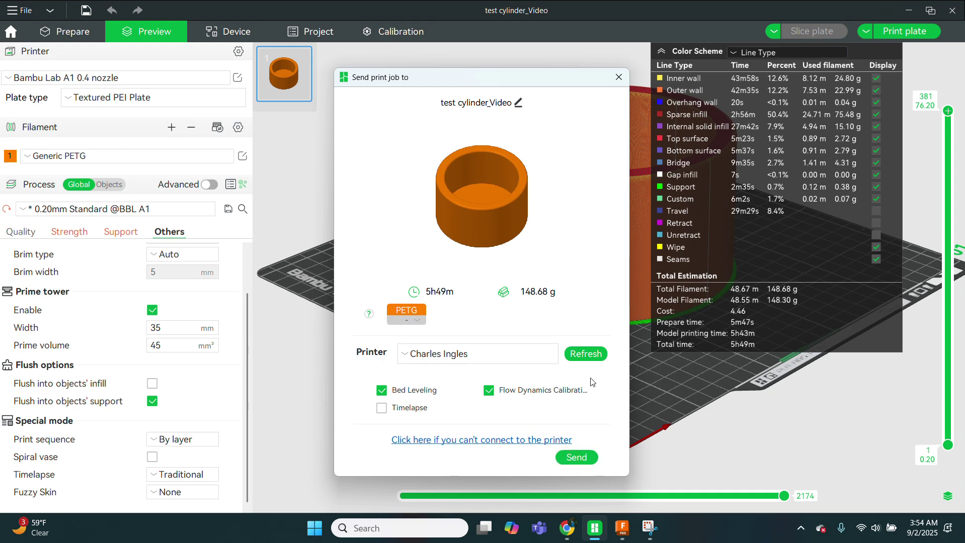
{"action": "left_click", "coordinate": [617, 78]}
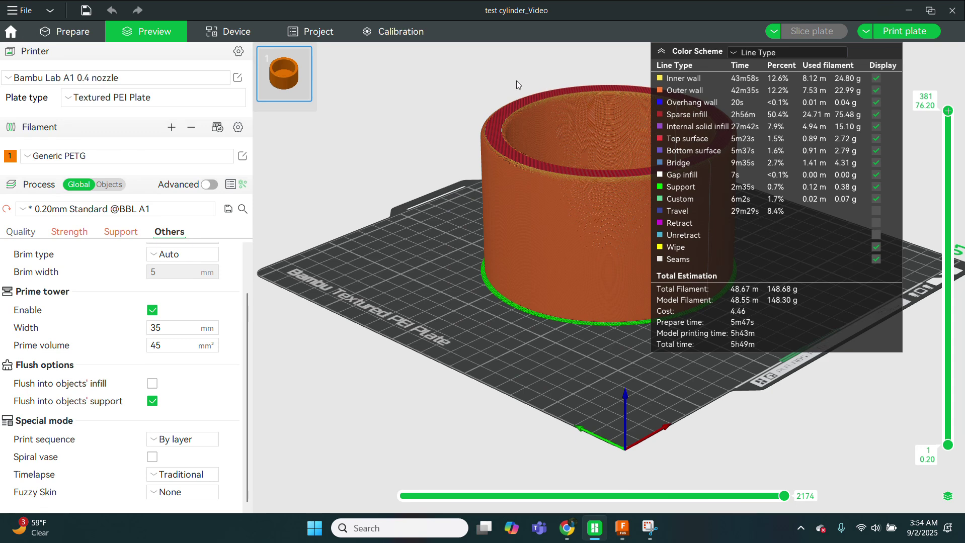
{"action": "left_click", "coordinate": [206, 34]}
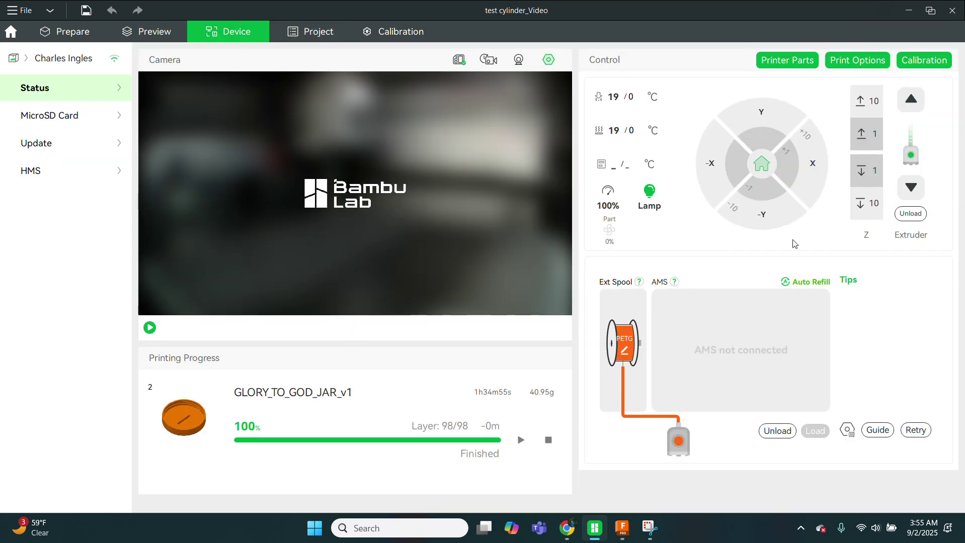